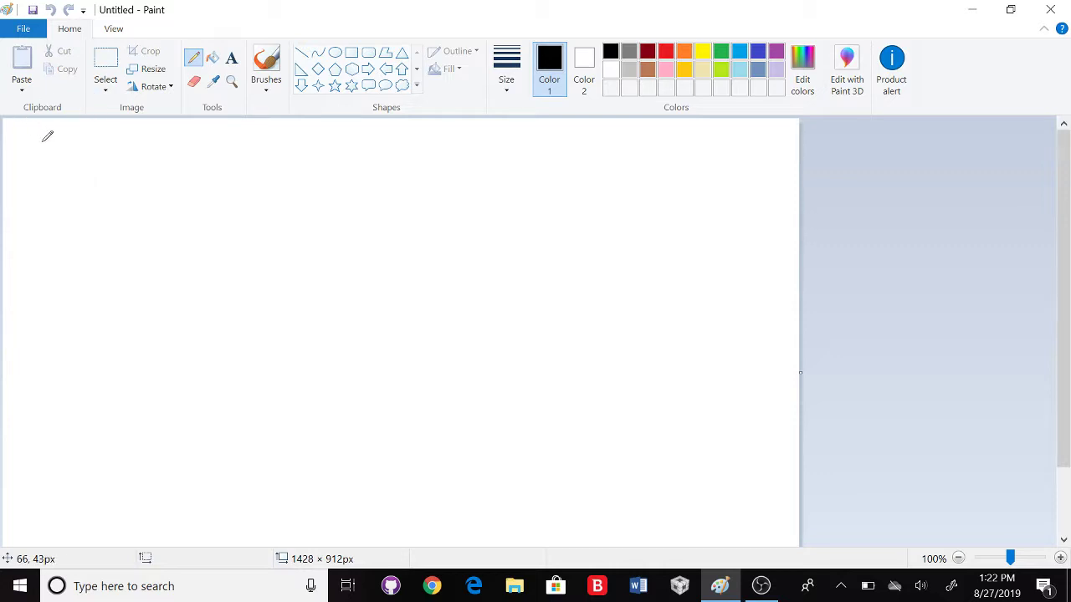
- Handwrite 'Vested Remainder' in black and 'Subject to Divestment' in green, then return to black
mouse_move(45, 138)
left_mouse_down()
mouse_move(70, 131)
mouse_move(68, 170)
mouse_move(100, 156)
mouse_move(182, 166)
mouse_move(256, 153)
mouse_move(284, 165)
left_mouse_up()
left_click(724, 50)
mouse_move(301, 155)
left_mouse_down()
mouse_move(304, 163)
mouse_move(336, 141)
mouse_move(361, 152)
mouse_move(418, 143)
mouse_move(431, 159)
mouse_move(445, 147)
mouse_move(467, 157)
mouse_move(525, 155)
mouse_move(540, 144)
left_mouse_up()
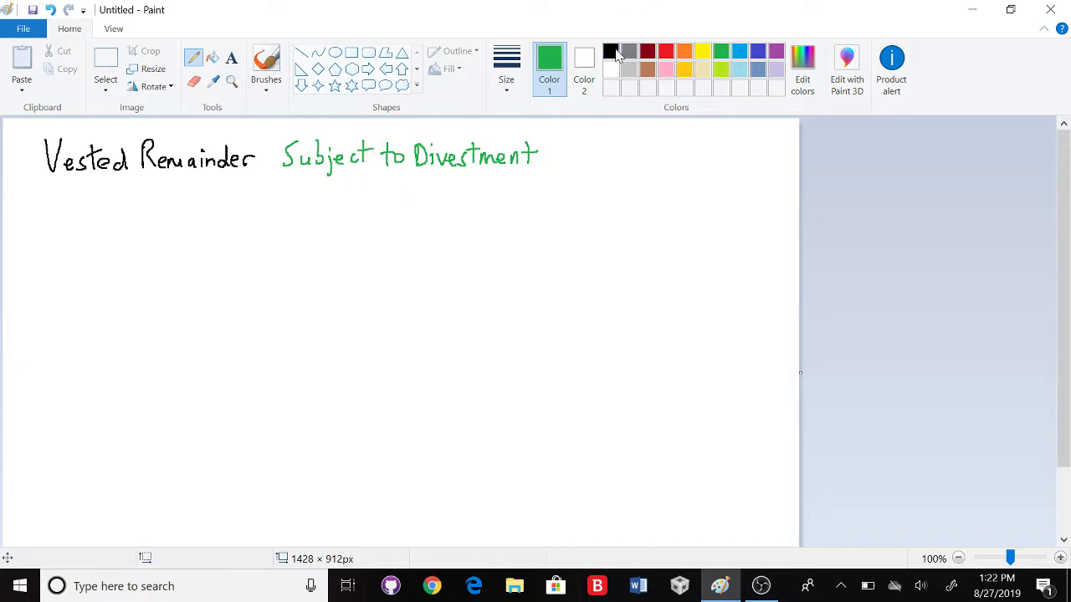
left_click(612, 52)
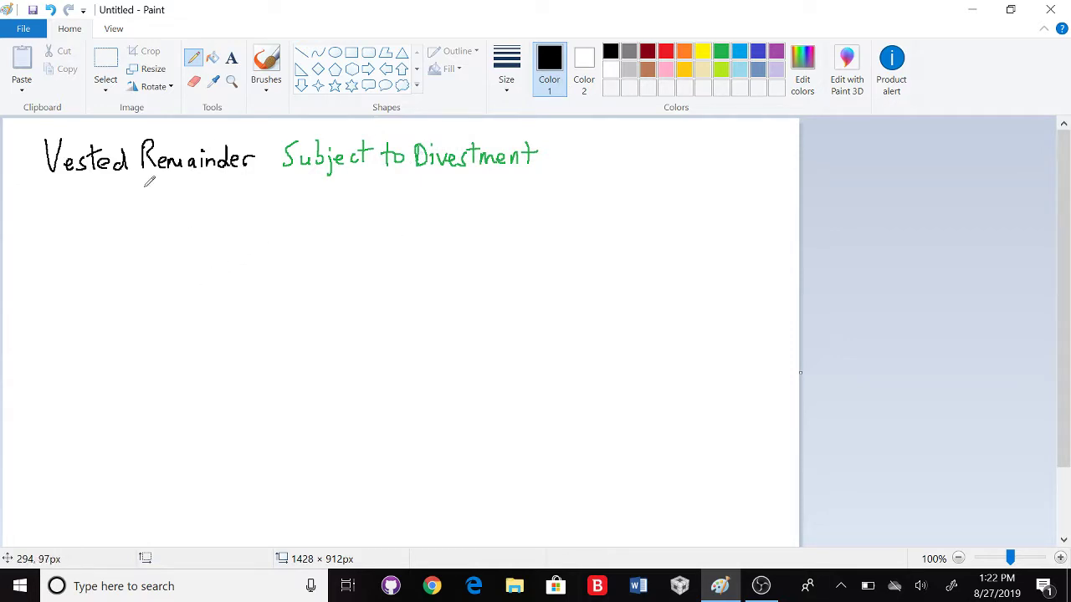
- Draw the letters A, B, C and D joined by arrows below the title
mouse_move(49, 197)
left_mouse_down()
mouse_move(37, 244)
mouse_move(63, 241)
mouse_move(62, 221)
mouse_move(196, 220)
mouse_move(190, 231)
mouse_move(222, 219)
mouse_move(410, 224)
left_mouse_up()
mouse_move(399, 212)
left_mouse_down()
mouse_move(410, 223)
mouse_move(404, 238)
left_mouse_up()
mouse_move(464, 208)
left_mouse_down()
mouse_move(467, 229)
mouse_move(619, 218)
mouse_move(613, 227)
mouse_move(638, 227)
left_mouse_up()
mouse_move(637, 202)
left_mouse_down()
mouse_move(660, 222)
mouse_move(639, 232)
left_mouse_up()
- Write 'to B for life' and a quoted, underlined 'then to C' beneath the chain
mouse_move(142, 252)
left_mouse_down()
mouse_move(170, 278)
mouse_move(287, 257)
left_mouse_up()
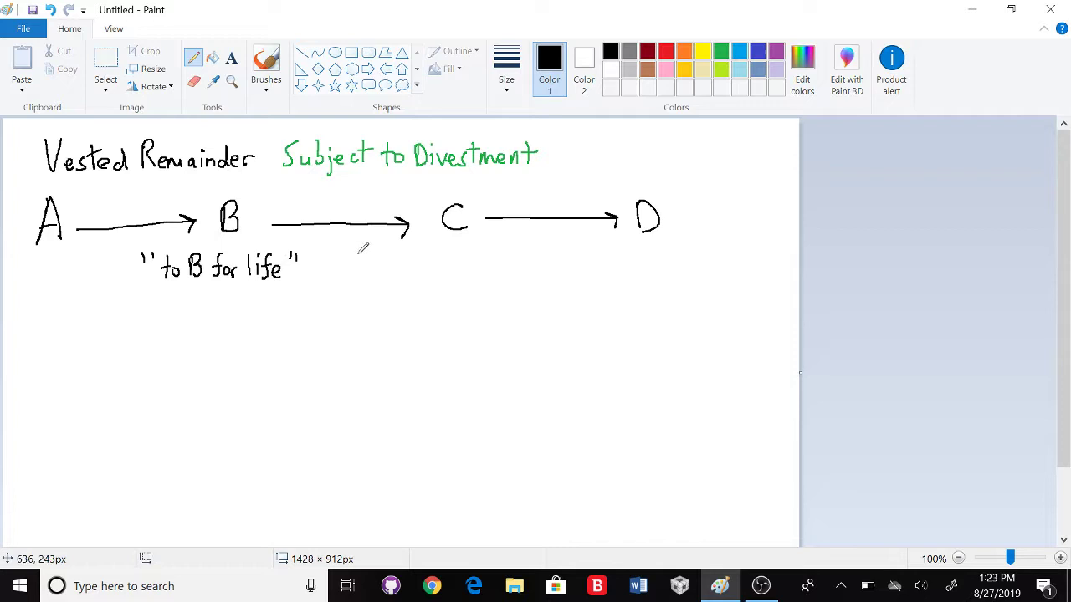
left_click_drag(358, 254, 367, 262)
mouse_move(387, 264)
left_mouse_down()
mouse_move(391, 279)
mouse_move(445, 275)
left_mouse_up()
left_click_drag(435, 262, 456, 266)
mouse_move(482, 248)
left_mouse_down()
mouse_move(470, 256)
mouse_move(480, 272)
left_mouse_up()
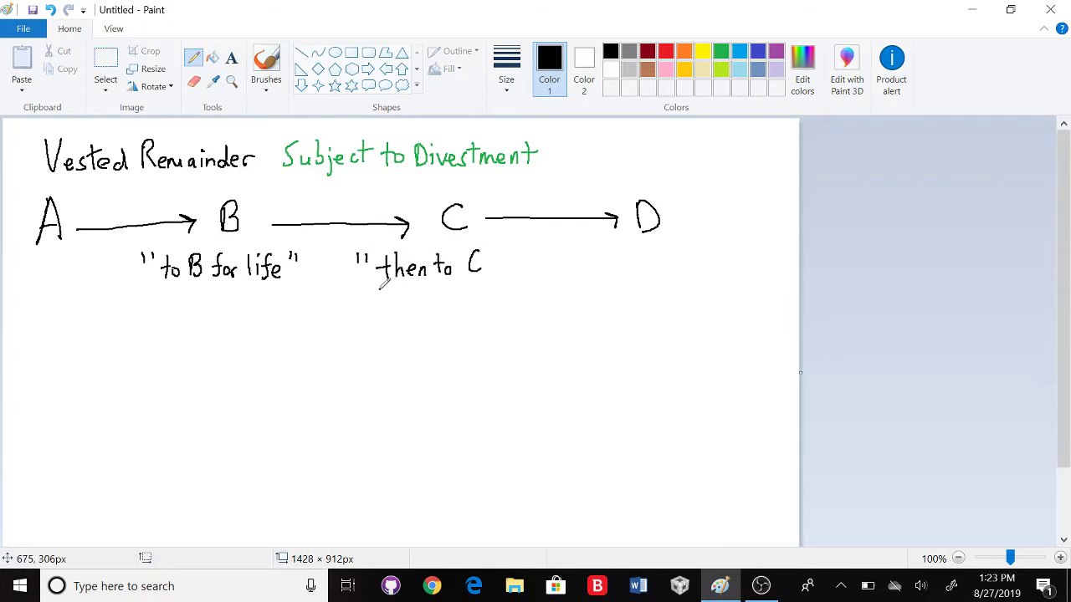
left_click_drag(380, 289, 482, 285)
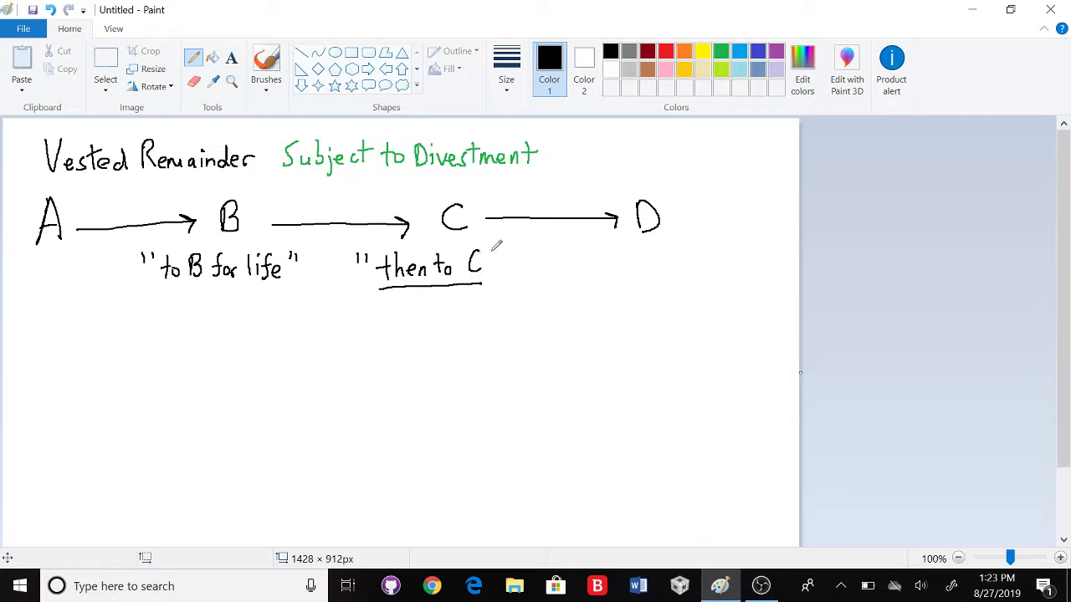
left_click_drag(493, 249, 491, 256)
left_click_drag(500, 249, 497, 256)
left_click(722, 53)
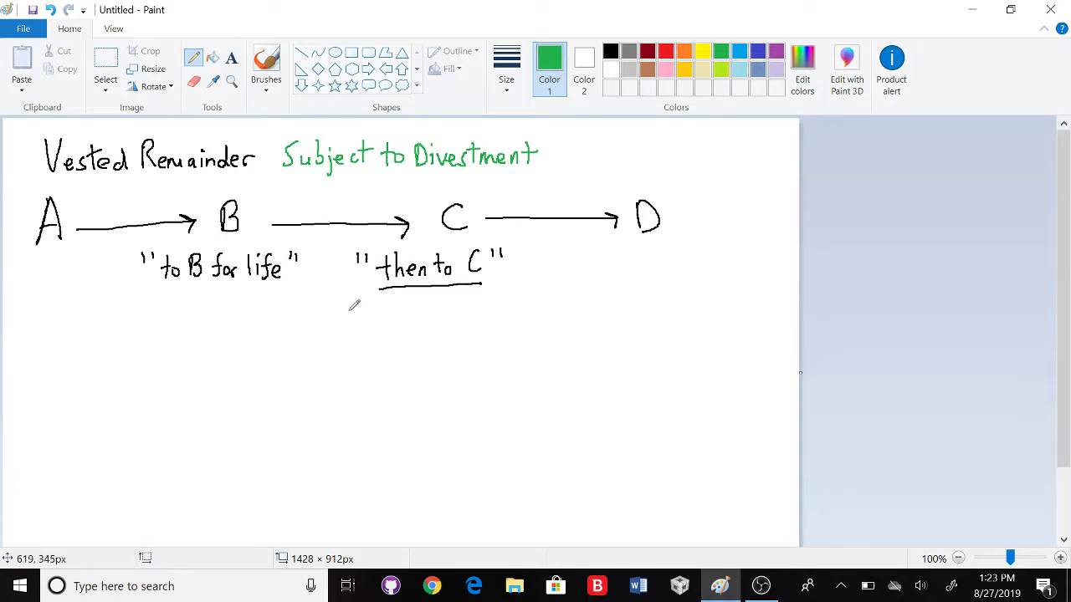
- Write 'but if C does not move to L.A' in green below C, then 'then to D' in black under D
left_click_drag(350, 305, 356, 314)
mouse_move(368, 298)
left_mouse_down()
mouse_move(373, 333)
mouse_move(409, 315)
left_mouse_up()
mouse_move(422, 313)
left_mouse_down()
mouse_move(423, 326)
mouse_move(441, 315)
mouse_move(463, 328)
mouse_move(498, 301)
mouse_move(507, 315)
mouse_move(531, 314)
mouse_move(516, 326)
left_mouse_up()
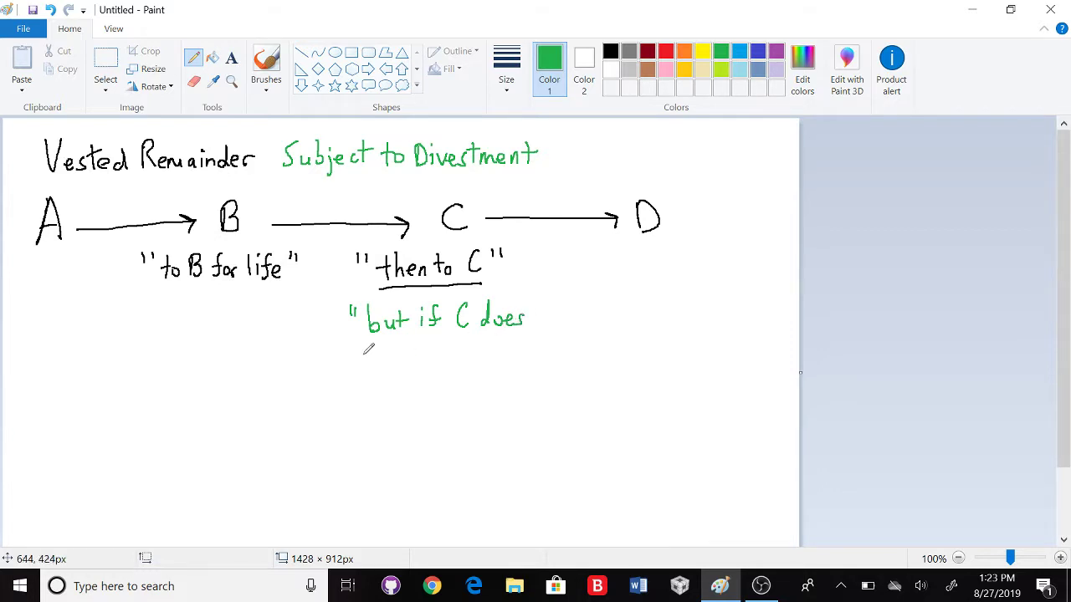
mouse_move(371, 342)
left_mouse_down()
mouse_move(387, 357)
mouse_move(401, 346)
mouse_move(408, 356)
left_mouse_up()
mouse_move(400, 343)
left_mouse_down()
mouse_move(498, 337)
mouse_move(504, 347)
left_mouse_up()
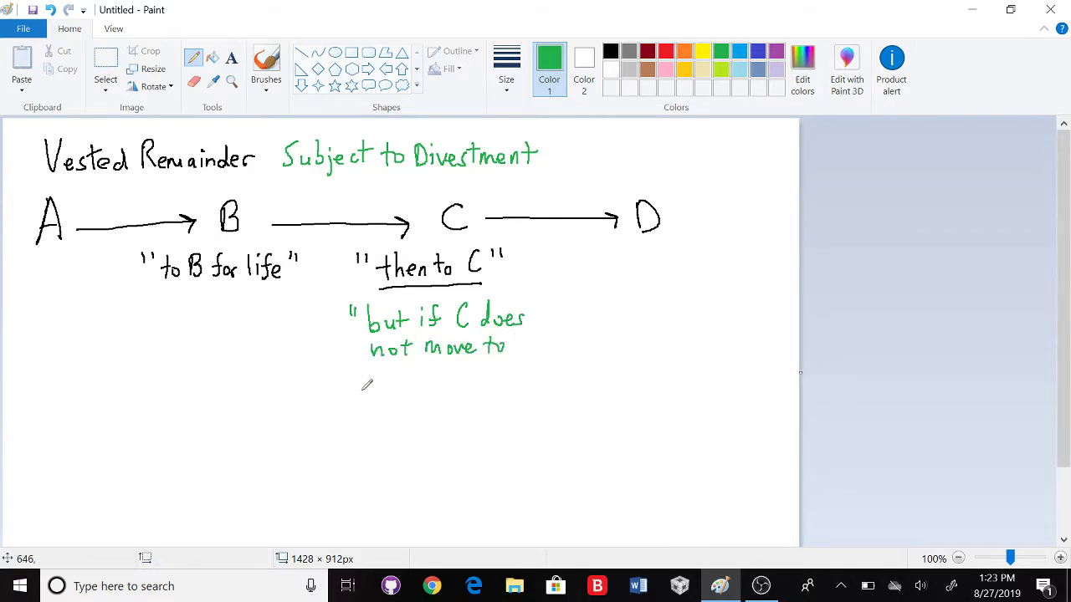
mouse_move(378, 368)
left_mouse_down()
mouse_move(390, 384)
mouse_move(427, 370)
mouse_move(437, 379)
left_mouse_up()
left_click(397, 383)
left_click(610, 51)
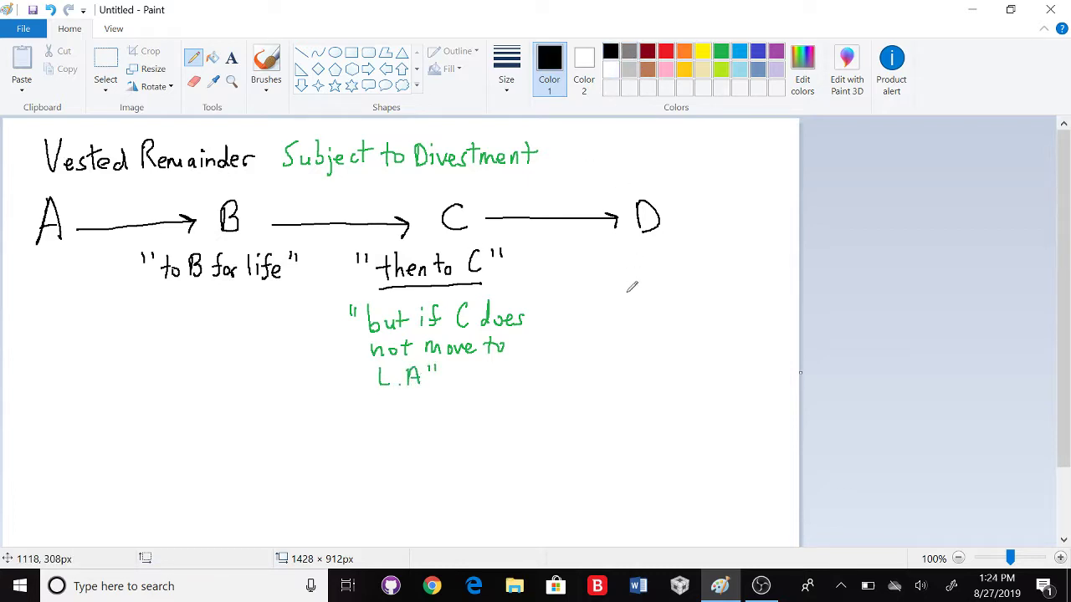
mouse_move(595, 263)
left_mouse_down()
mouse_move(661, 276)
mouse_move(735, 256)
left_mouse_up()
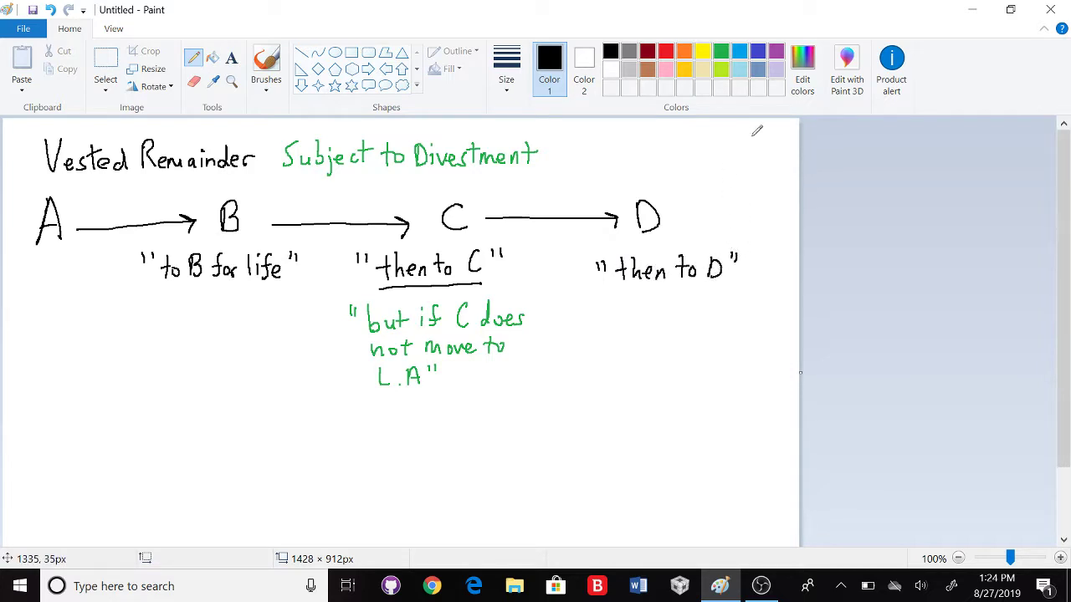
- Pick the green swatch as Color 1 in the Colors palette
left_click(719, 53)
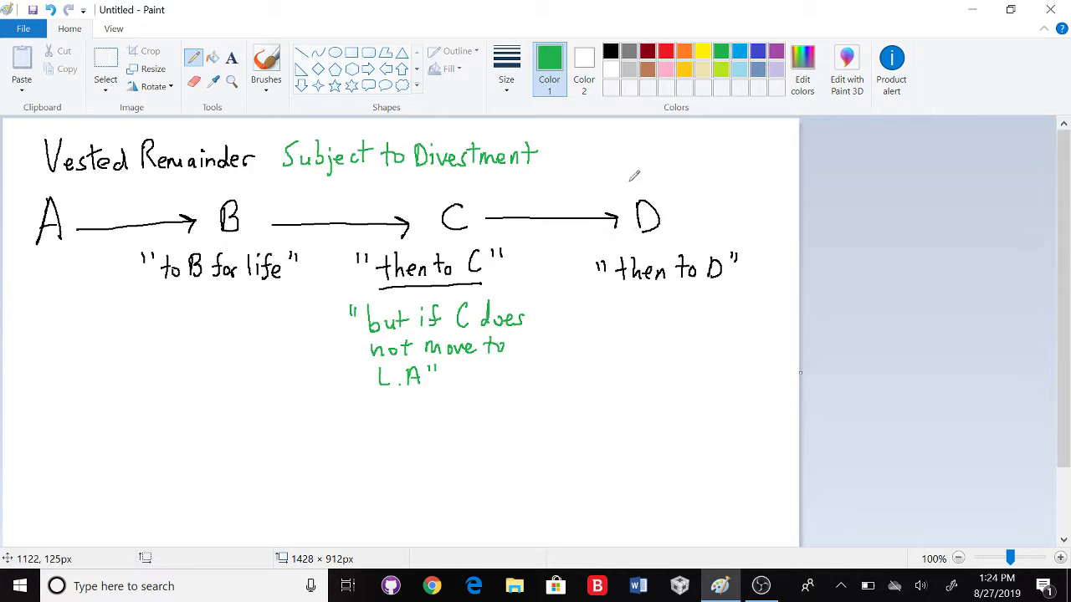
- Write 'NO CONTINGENT REMAINDER' in red beneath 'then to D' and box it
left_click(665, 52)
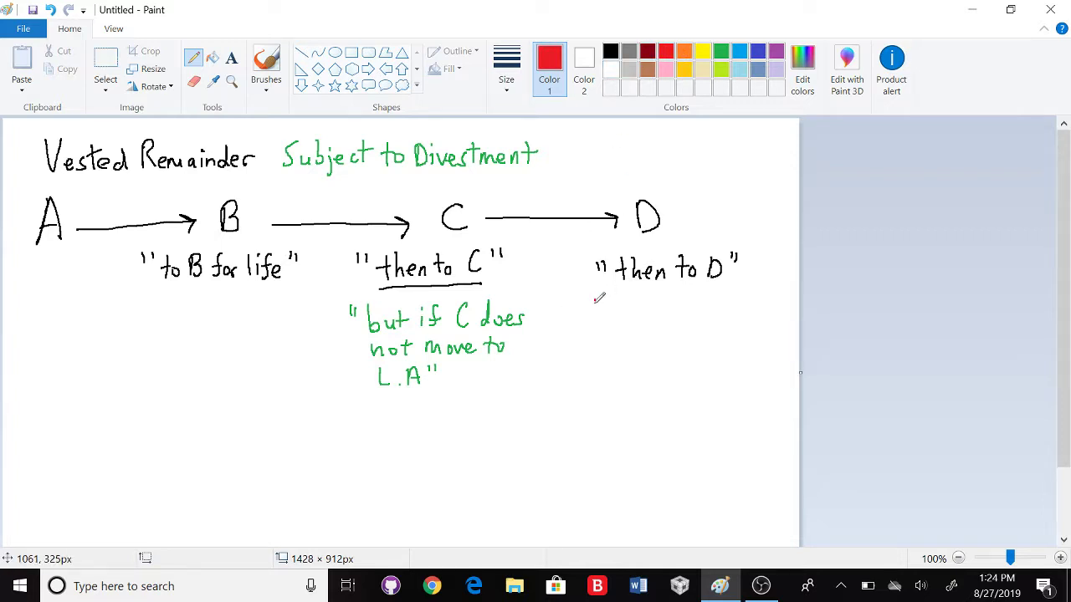
mouse_move(594, 302)
left_mouse_down()
mouse_move(608, 295)
mouse_move(667, 320)
mouse_move(730, 304)
mouse_move(752, 312)
mouse_move(601, 339)
mouse_move(615, 332)
mouse_move(626, 352)
mouse_move(644, 335)
mouse_move(660, 346)
mouse_move(742, 339)
mouse_move(750, 351)
left_mouse_up()
mouse_move(770, 287)
left_mouse_down()
mouse_move(578, 285)
mouse_move(579, 366)
mouse_move(771, 366)
mouse_move(795, 290)
mouse_move(757, 282)
left_mouse_up()
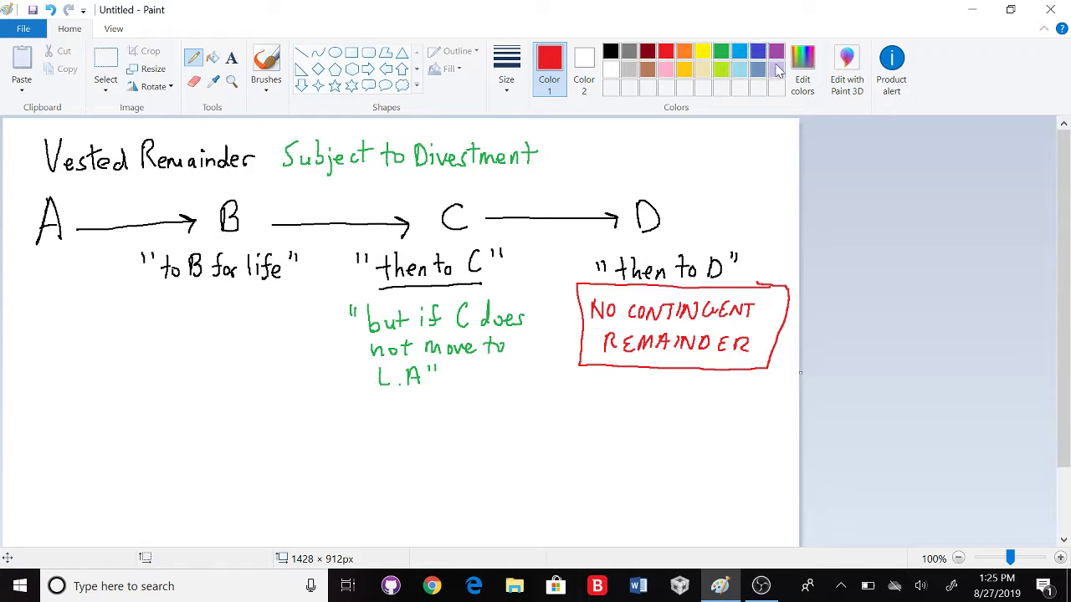
- Draw a blue curved arrow from the L.A condition up into the red box
left_click(740, 54)
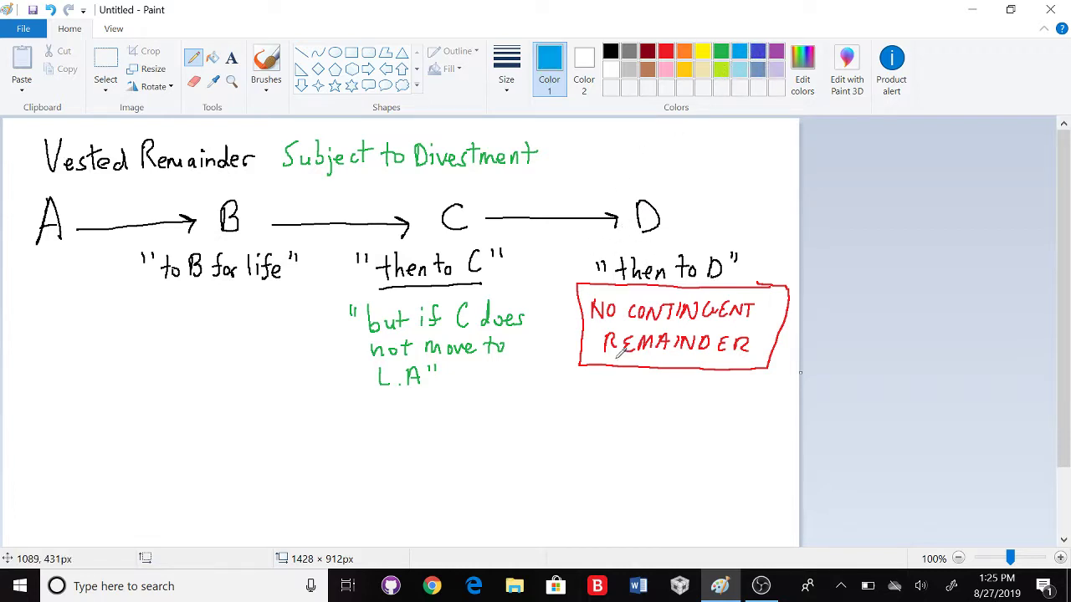
mouse_move(638, 358)
left_mouse_down()
mouse_move(616, 397)
mouse_move(535, 412)
mouse_move(495, 375)
left_mouse_up()
left_click_drag(483, 378, 503, 376)
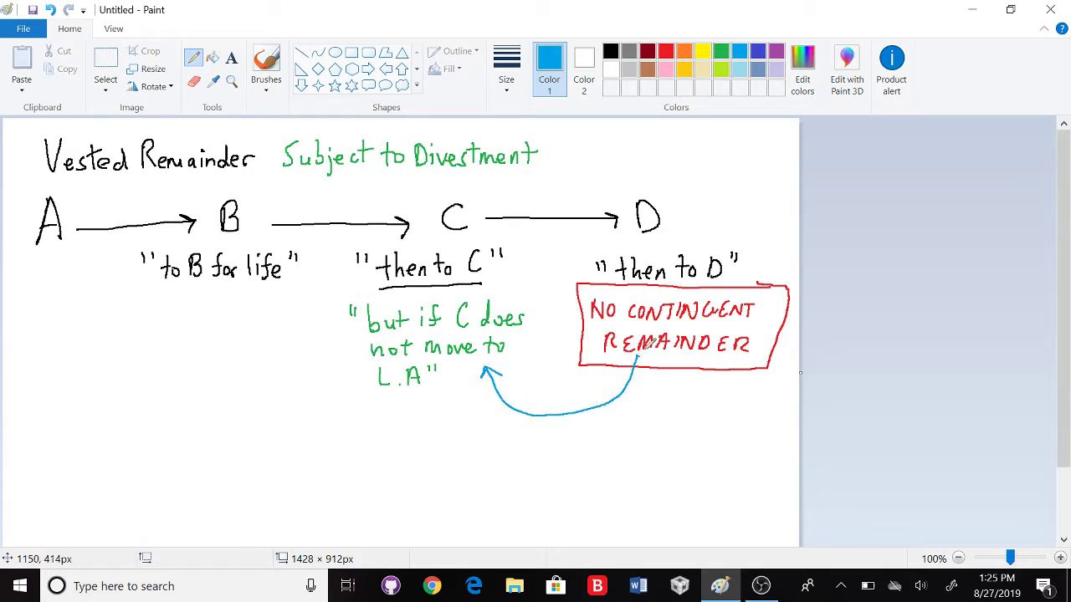
left_click_drag(641, 346, 644, 365)
- Label the blue curve 'MUST DIVEST' in green
left_click(722, 54)
mouse_move(522, 385)
left_mouse_down()
mouse_move(523, 402)
mouse_move(551, 389)
mouse_move(589, 398)
left_mouse_up()
mouse_move(527, 382)
left_mouse_down()
mouse_move(570, 365)
mouse_move(575, 378)
left_mouse_up()
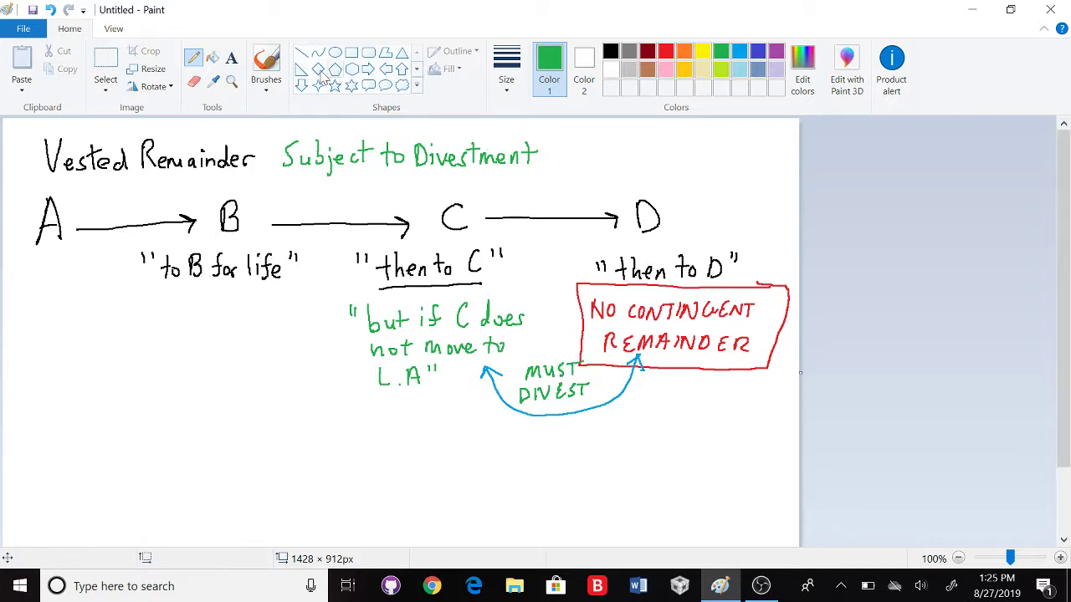
left_click(194, 82)
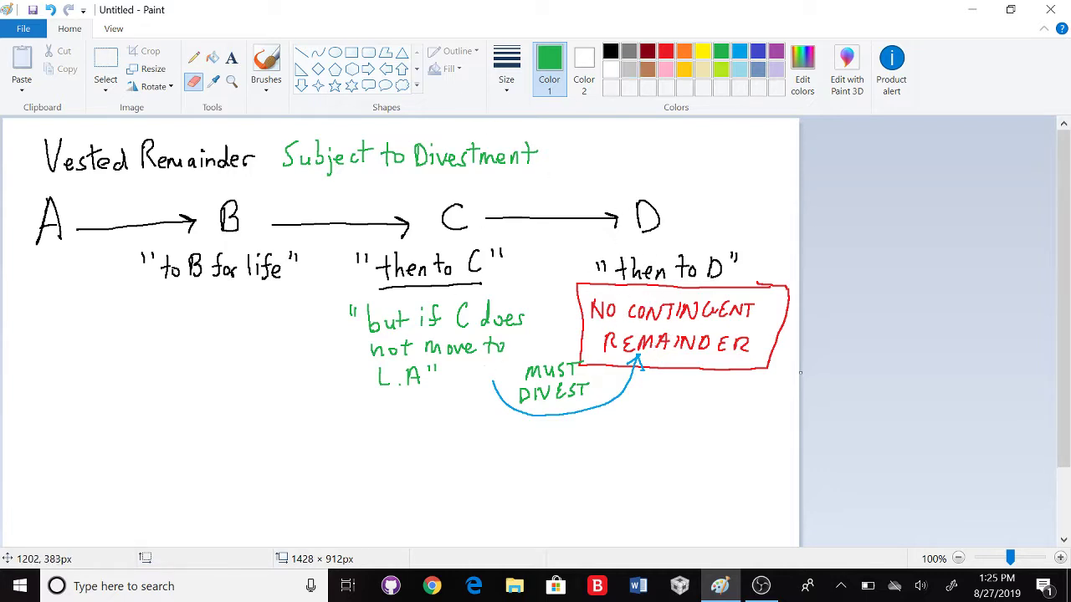
- Circle D in orange with the Pencil and draw an orange line down from it
left_click(194, 57)
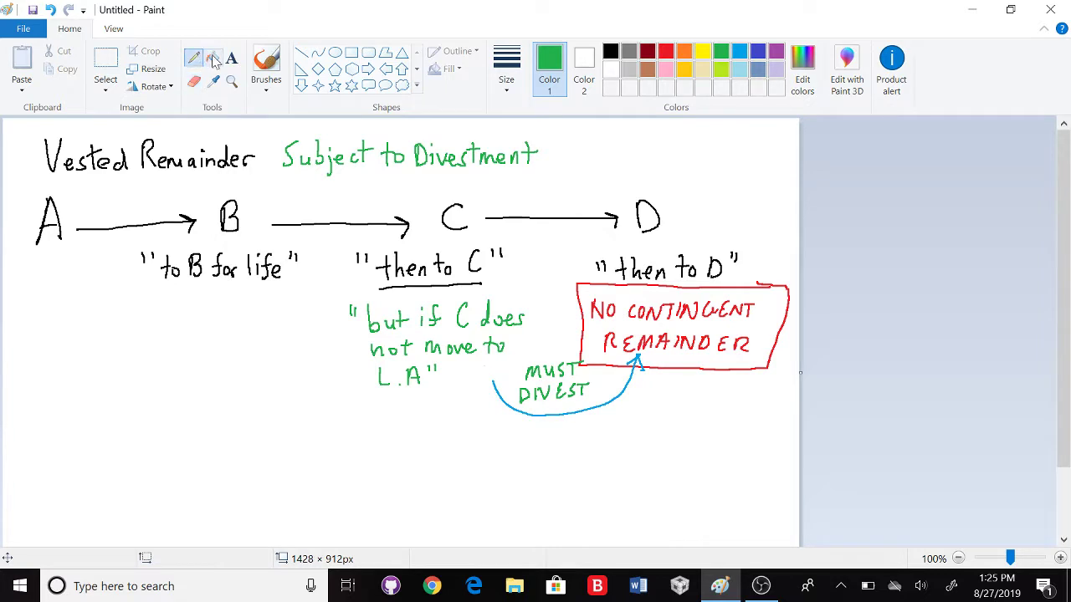
left_click(684, 52)
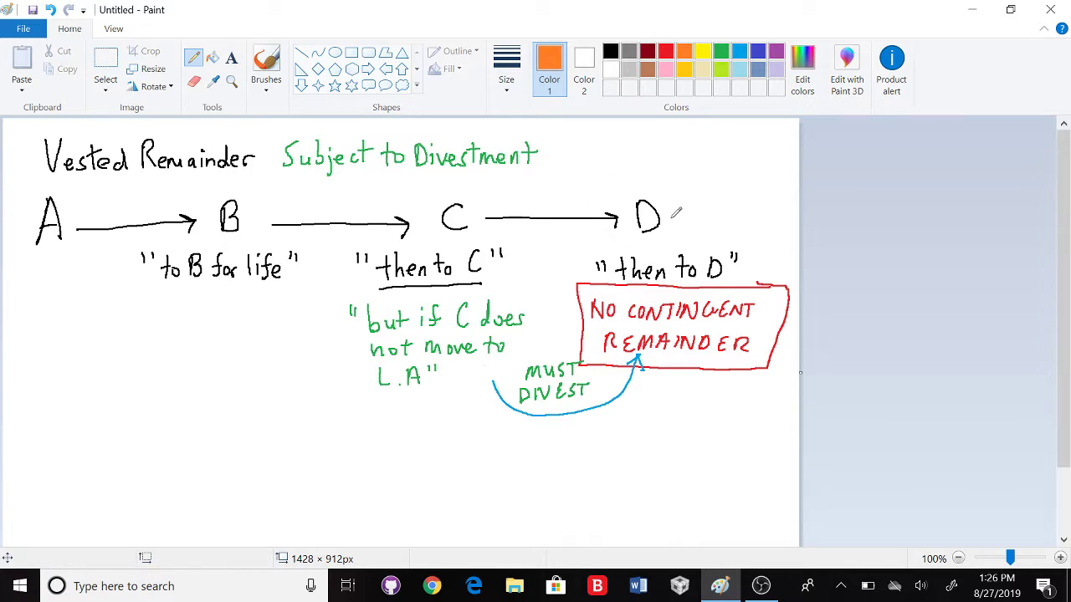
mouse_move(667, 184)
left_mouse_down()
mouse_move(658, 178)
mouse_move(626, 235)
mouse_move(696, 205)
mouse_move(661, 186)
left_mouse_up()
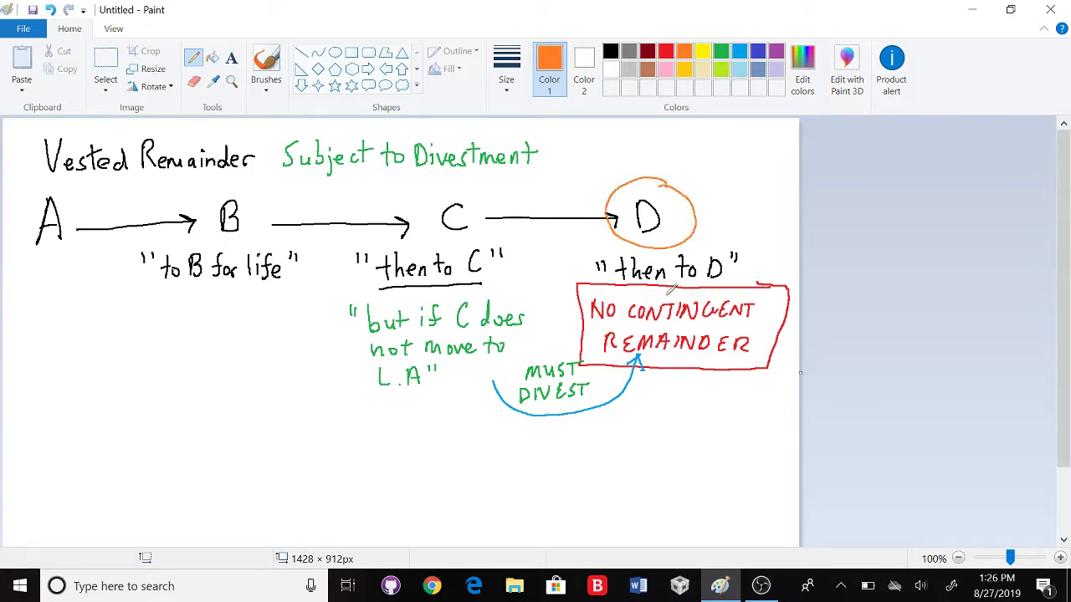
mouse_move(661, 236)
left_mouse_down()
mouse_move(662, 404)
mouse_move(678, 390)
left_mouse_up()
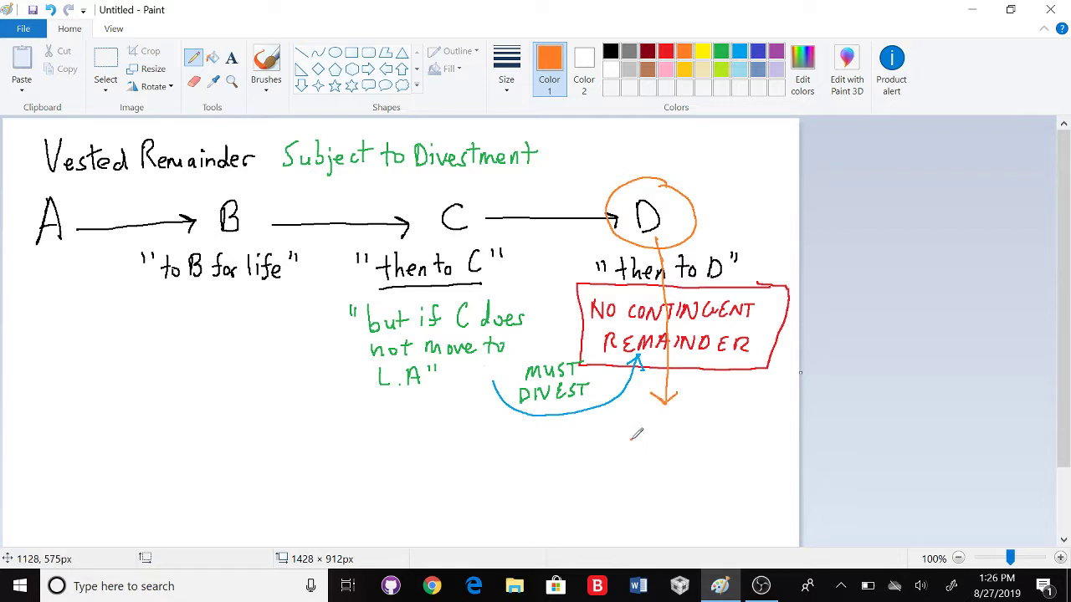
- Write a bracketed 'Shifting Executory Interest' in orange below the arrow, then bring OBS Studio forward
mouse_move(632, 439)
left_mouse_down()
mouse_move(667, 450)
mouse_move(708, 439)
mouse_move(726, 452)
left_mouse_up()
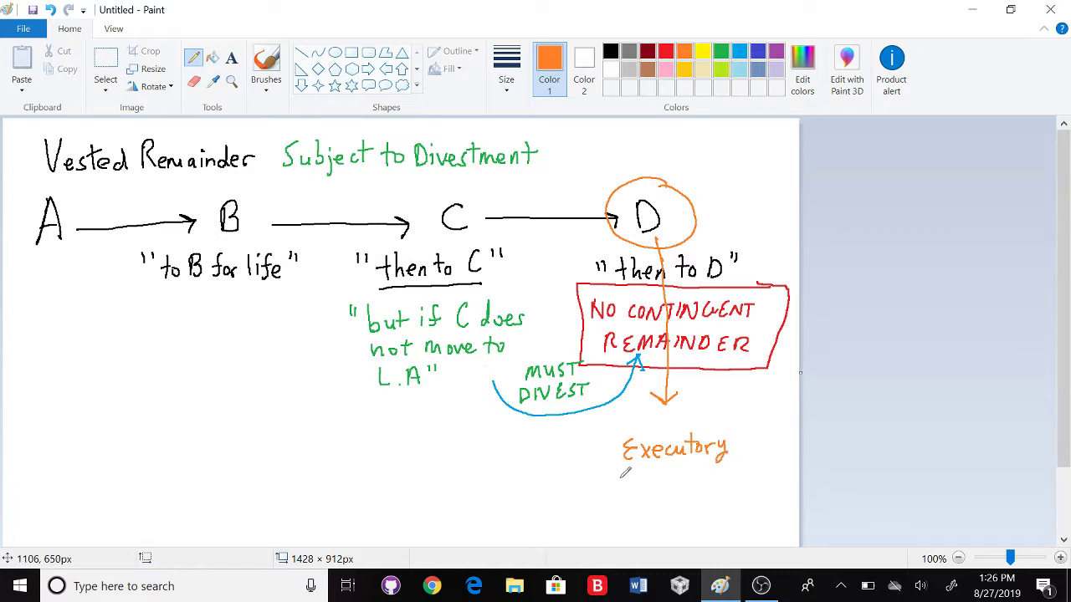
mouse_move(628, 465)
left_mouse_down()
mouse_move(629, 484)
mouse_move(658, 484)
left_mouse_up()
left_click_drag(650, 472, 686, 470)
left_click_drag(687, 475, 712, 483)
left_click_drag(705, 472, 718, 469)
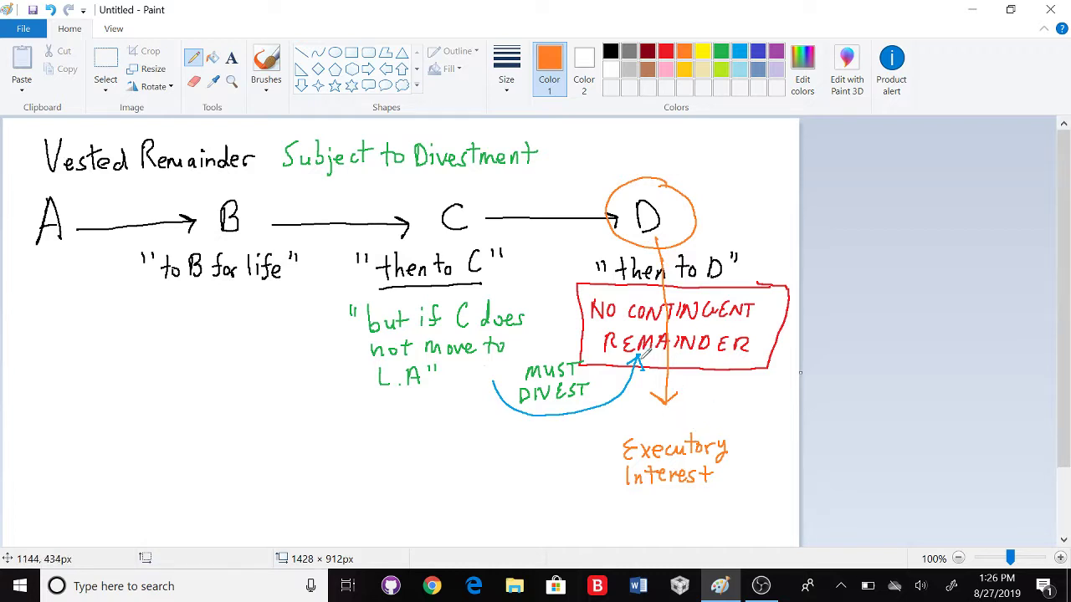
mouse_move(646, 416)
left_mouse_down()
mouse_move(631, 434)
mouse_move(663, 435)
left_mouse_up()
mouse_move(670, 423)
left_mouse_down()
mouse_move(669, 435)
mouse_move(702, 418)
mouse_move(725, 429)
left_mouse_up()
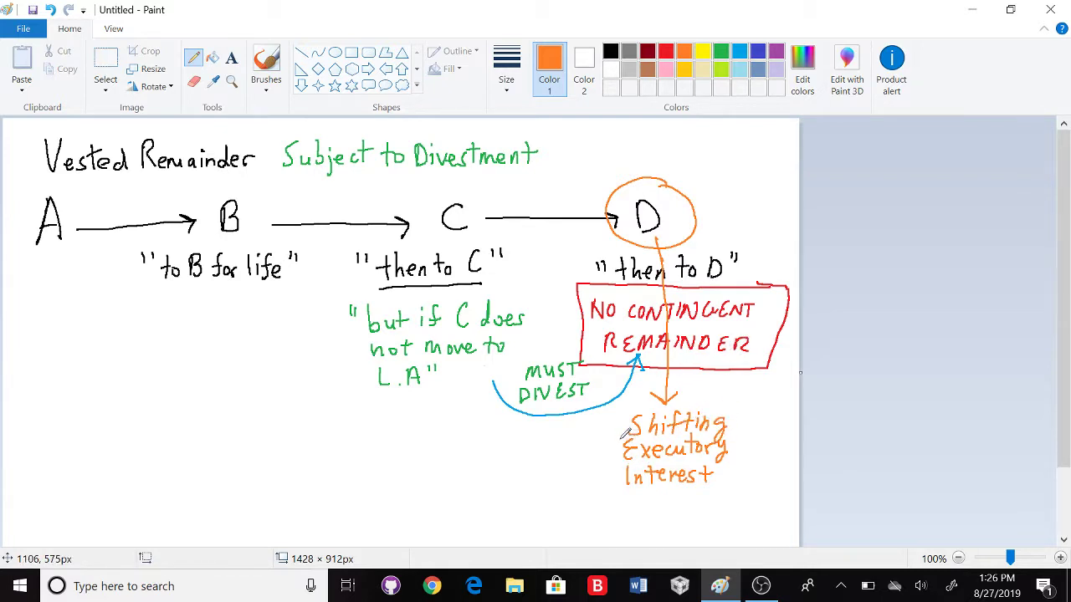
mouse_move(618, 440)
left_mouse_down()
mouse_move(605, 456)
mouse_move(619, 486)
left_mouse_up()
mouse_move(736, 446)
left_mouse_down()
mouse_move(755, 440)
mouse_move(746, 481)
mouse_move(720, 484)
left_mouse_up()
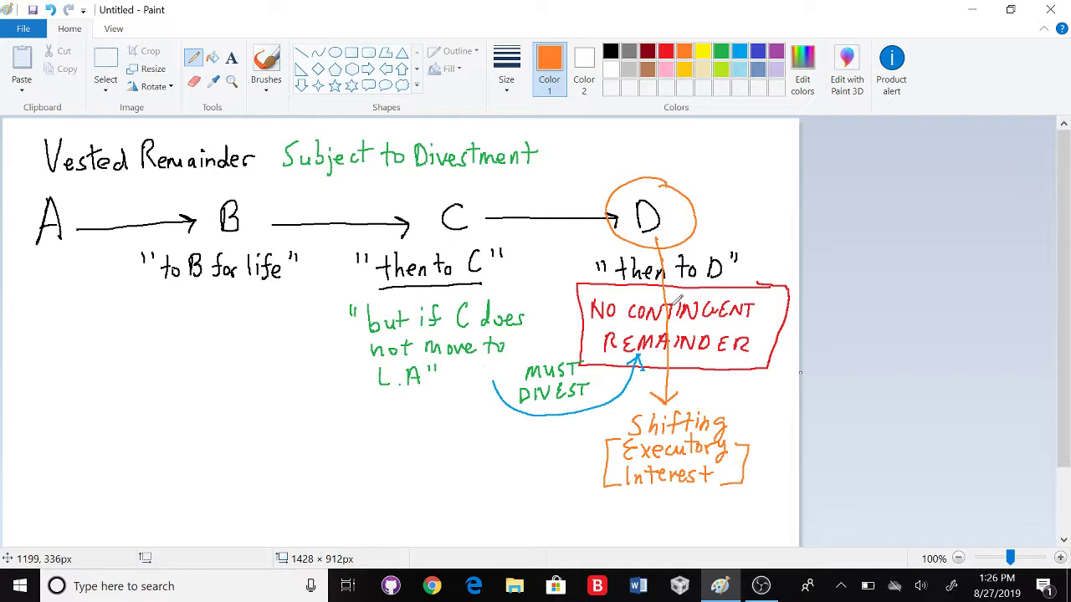
left_click(760, 587)
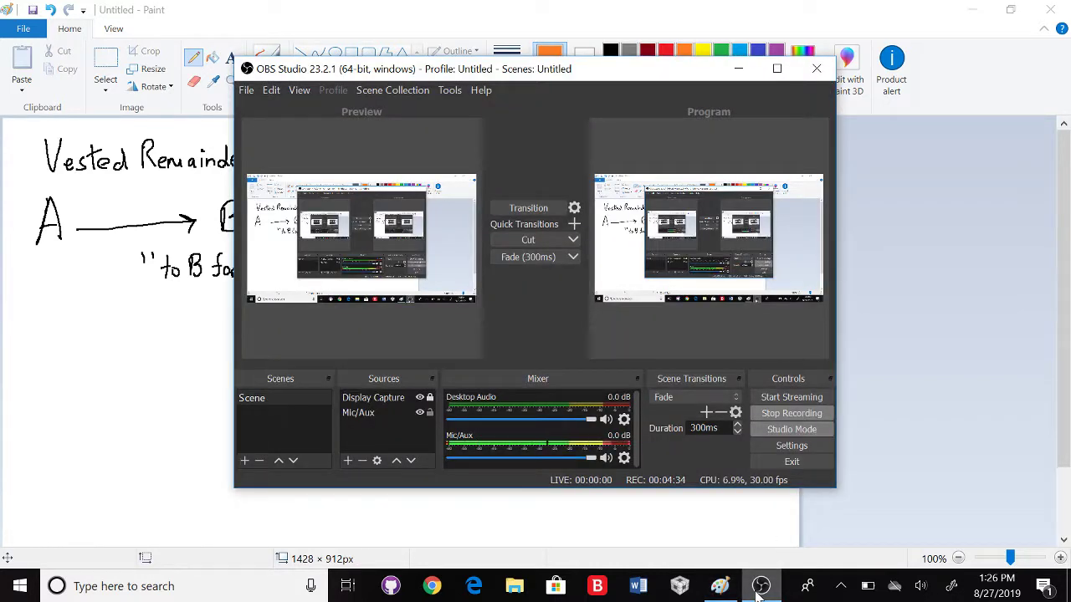